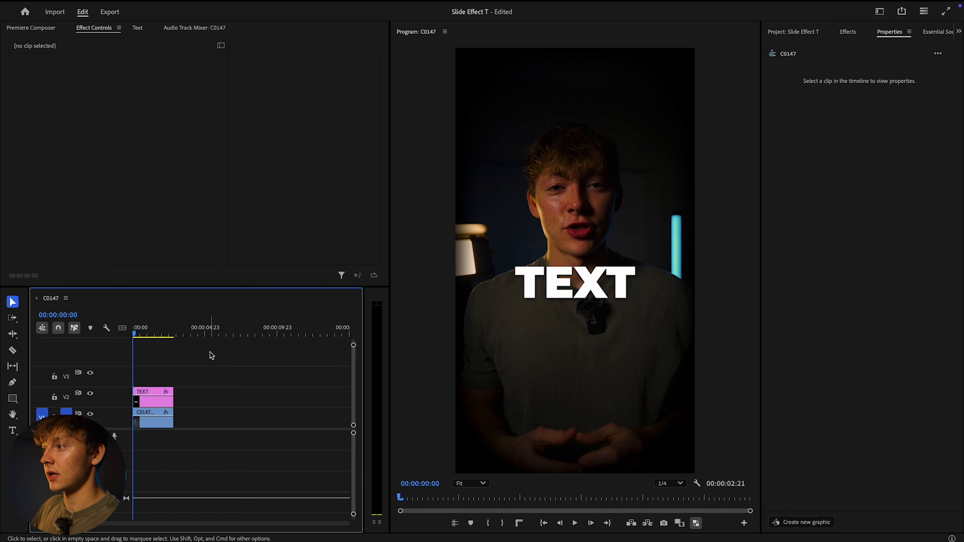
key(space)
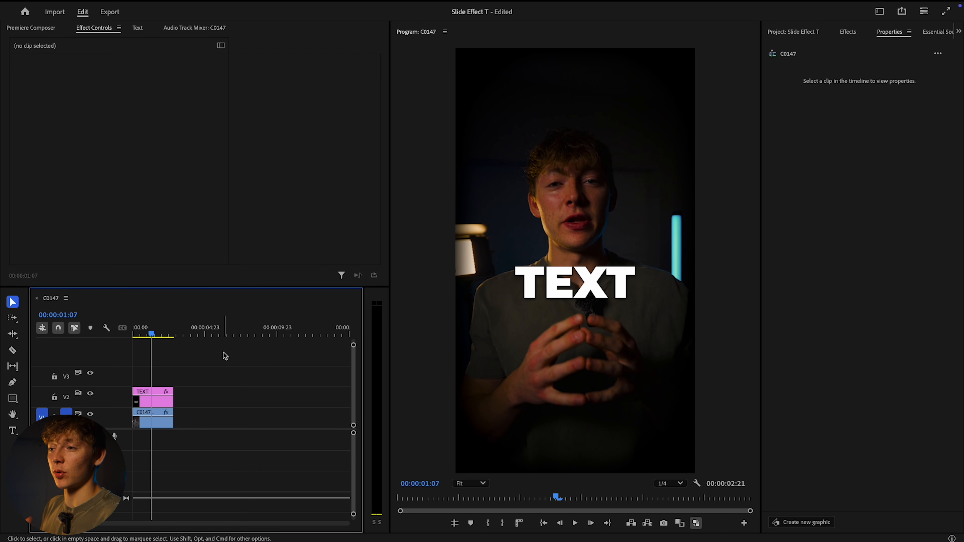
Apply the ET - Slide in Right preset to the TEXT clip and return to the start of the sequence
click(152, 397)
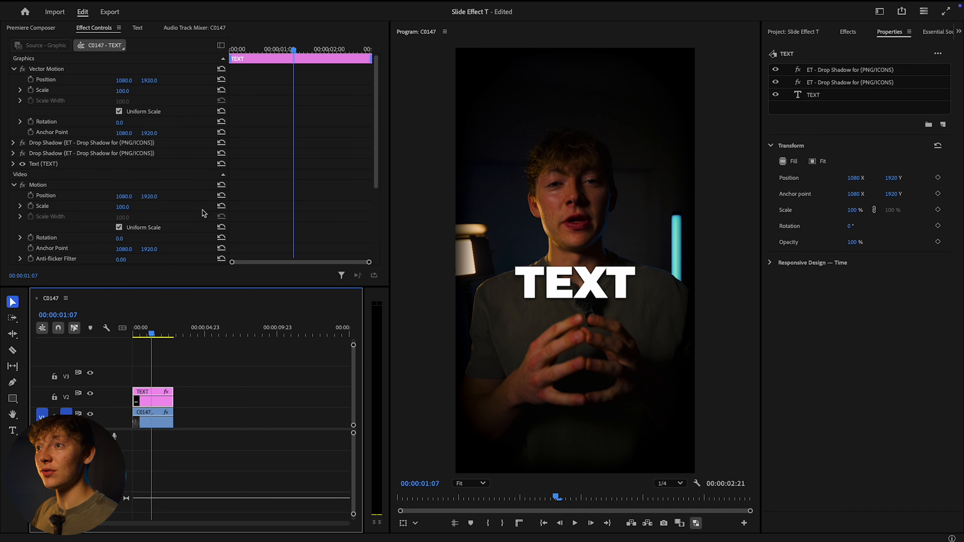
click(850, 33)
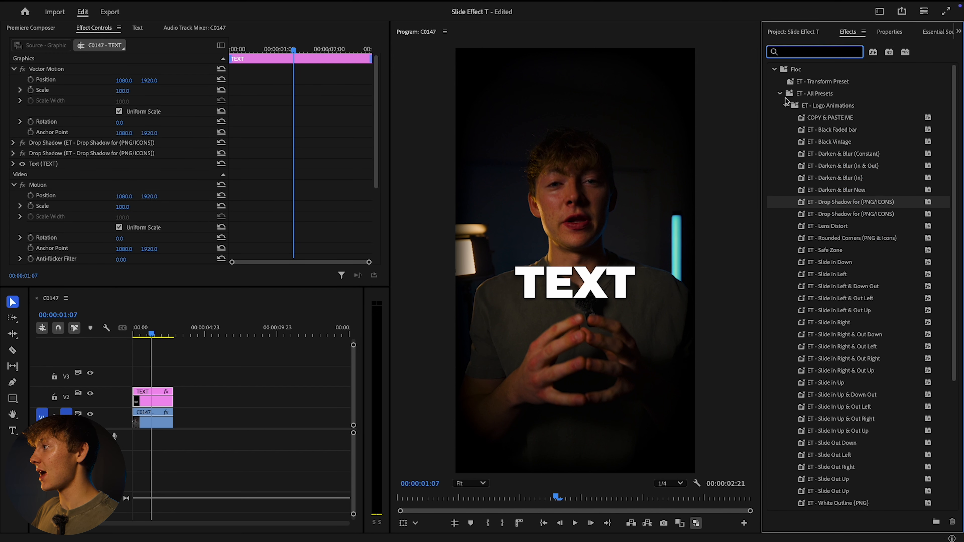
scroll(853, 271, down, 3)
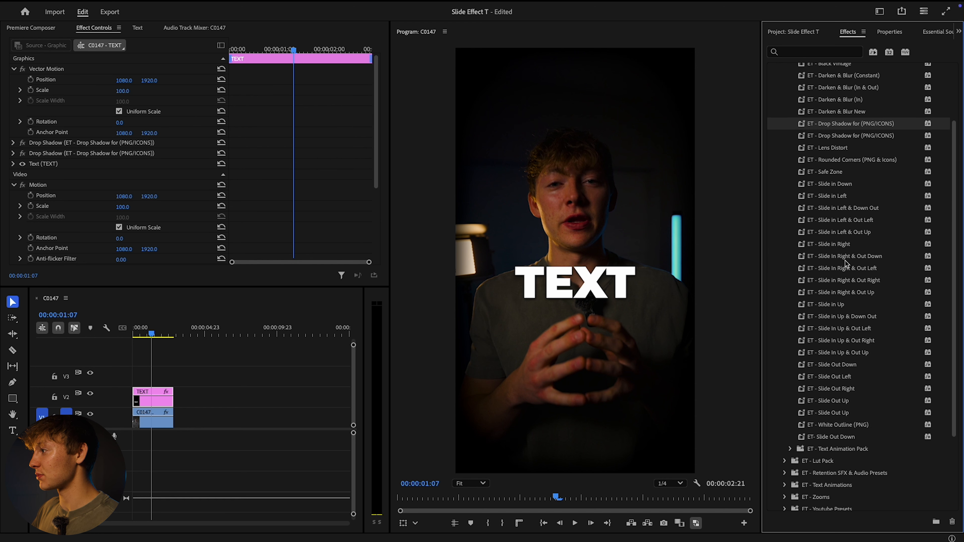
drag(839, 245, 161, 397)
click(217, 372)
key(Home)
Move the starting horizontal Position of the Transform (ET - Slide in Right) effect further left out of the frame
scroll(114, 203, down, 3)
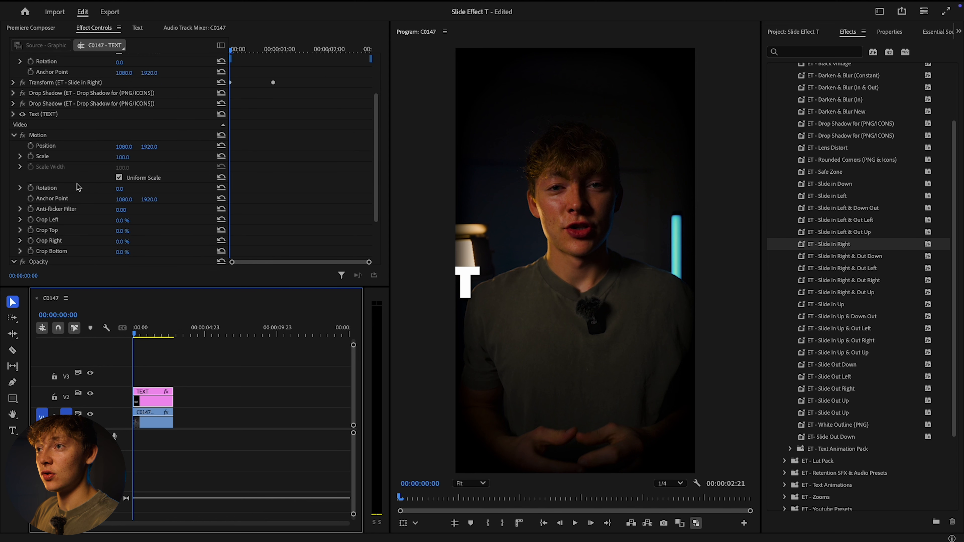
scroll(41, 125, up, 3)
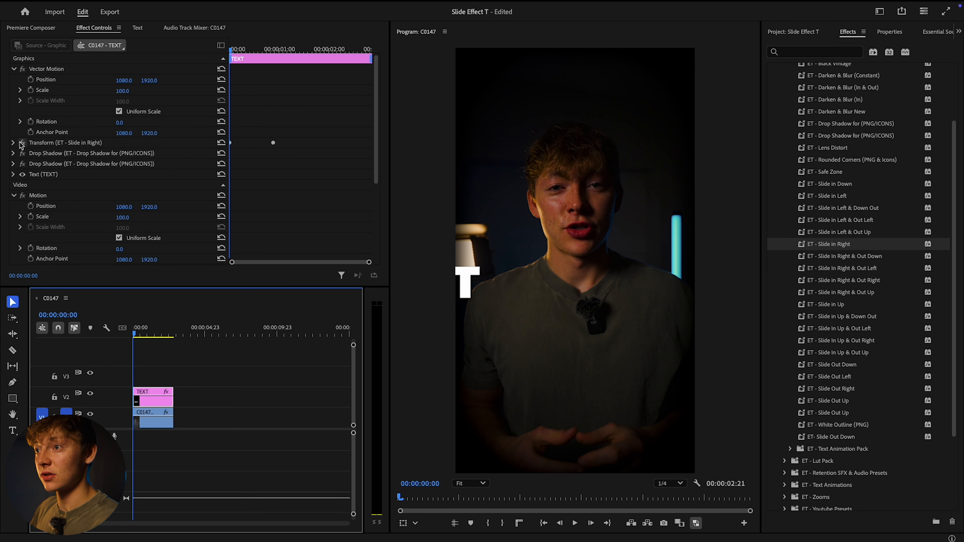
click(14, 143)
drag(126, 175, 67, 176)
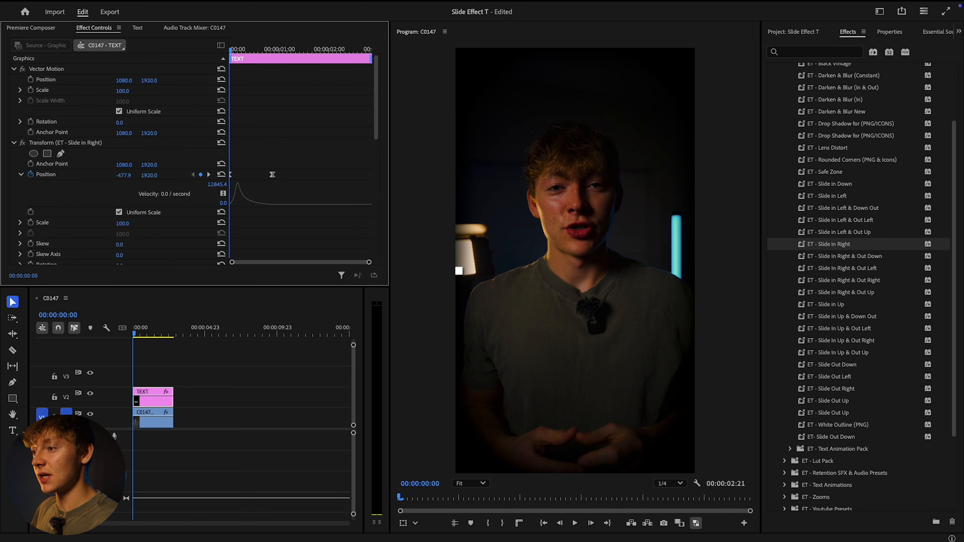
Preview the slide-in, and remove the Transform (ET - Slide in Right) effect from the TEXT clip
key(space)
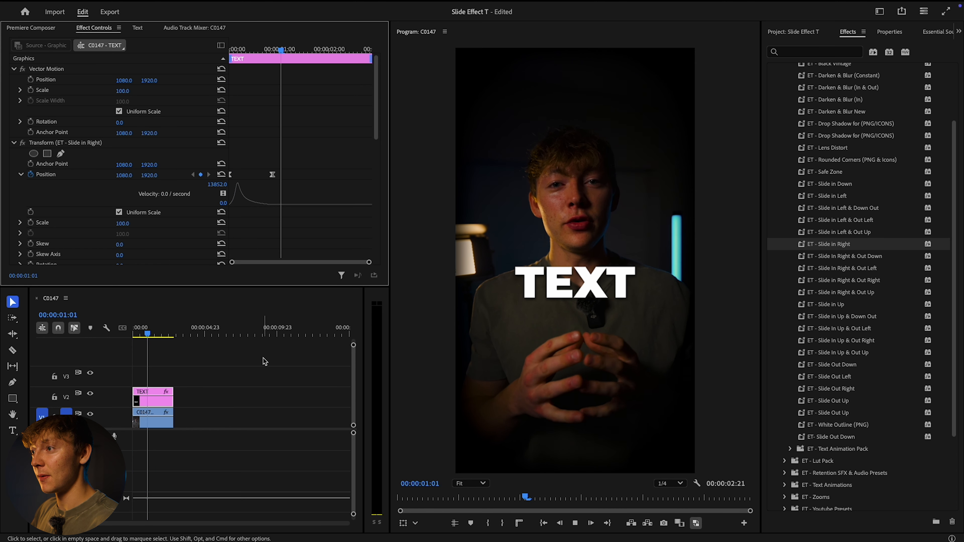
key(space)
click(79, 146)
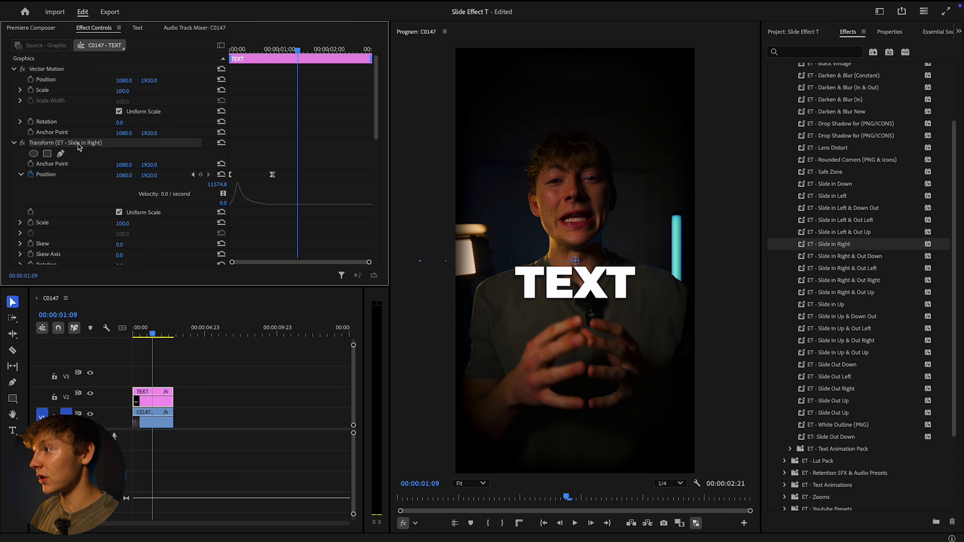
key(Delete)
Find the Transform video effect by searching for "transf" and apply it to the TEXT clip
click(821, 52)
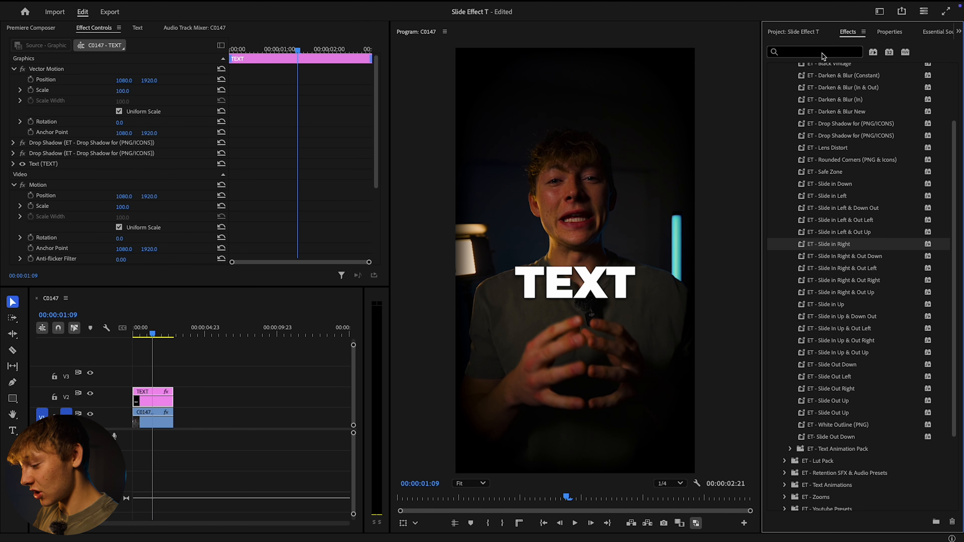
text(tran)
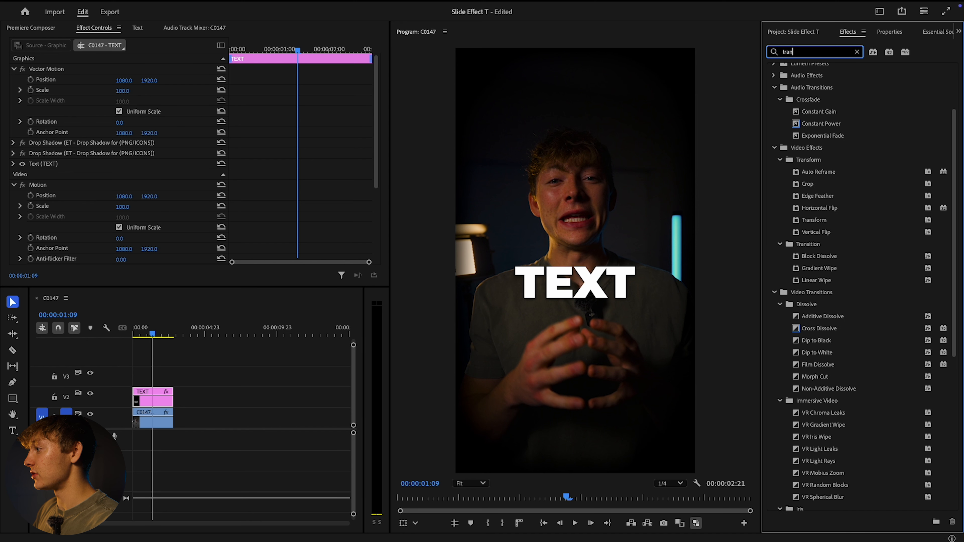
text(sf)
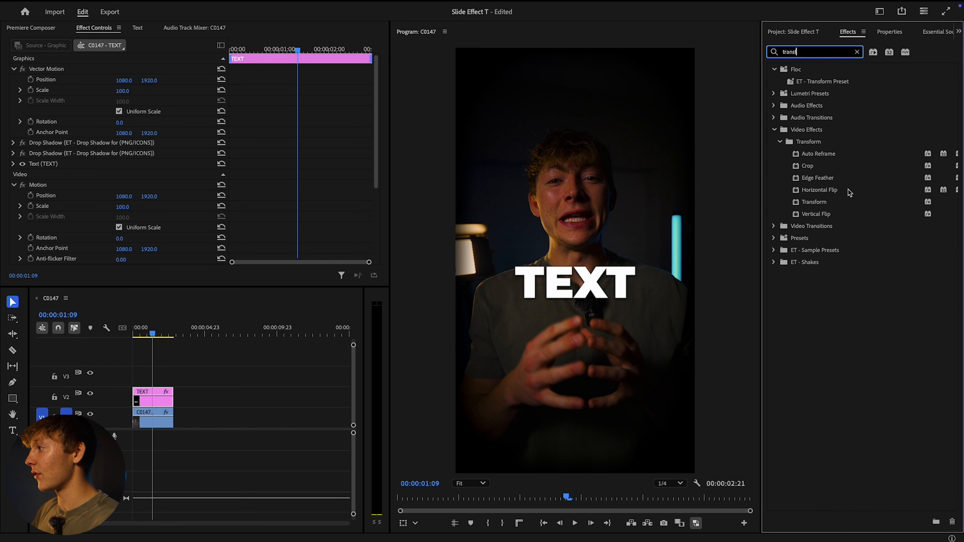
click(822, 201)
drag(870, 205, 152, 398)
Disable the composition's shutter angle in the Transform effect and set its Shutter Angle to 360
scroll(124, 171, up, 5)
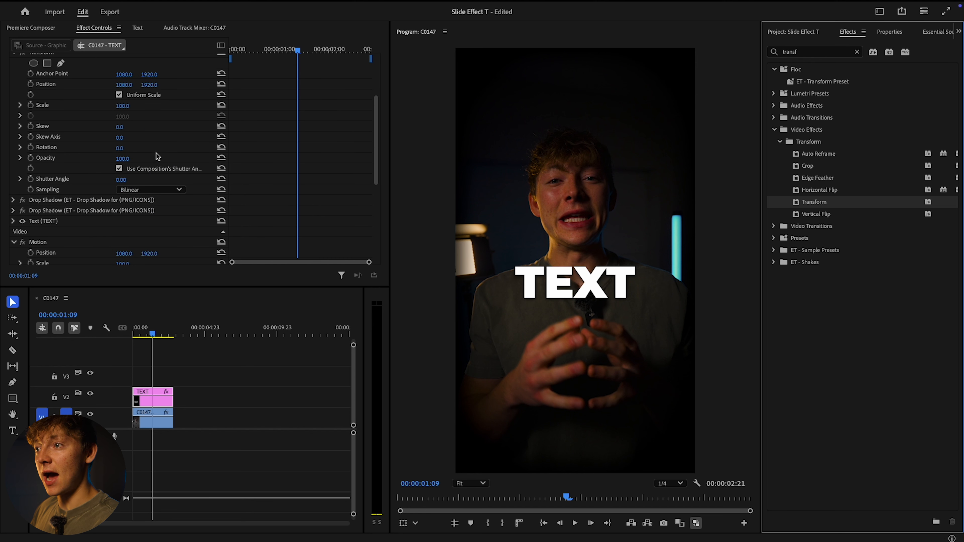
scroll(66, 164, down, 3)
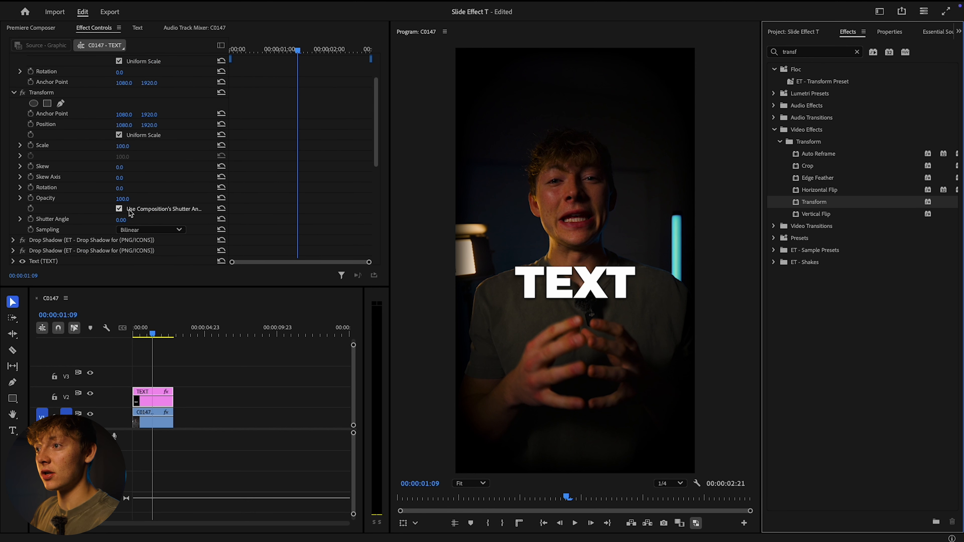
click(119, 209)
click(120, 220)
text(360)
key(Return)
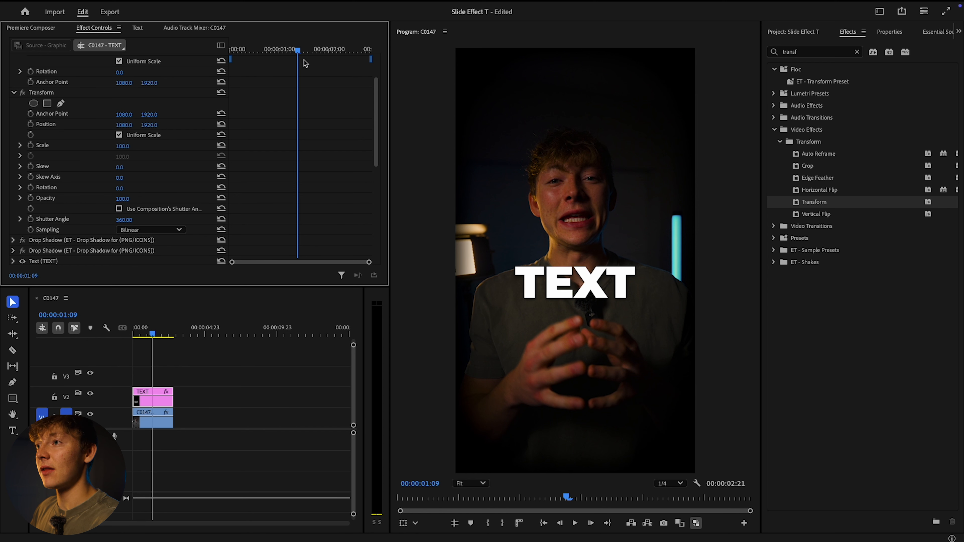
Keyframe the Transform Position at the clip's start, with the text below the frame at a vertical position of about 4124
key(Home)
scroll(306, 157, up, 1)
scroll(182, 127, up, 2)
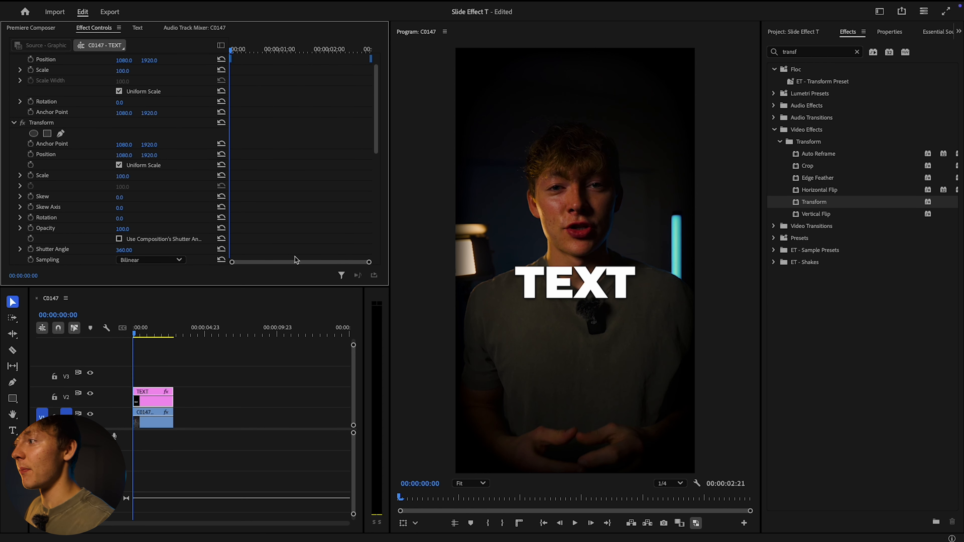
click(32, 155)
drag(144, 155, 937, 155)
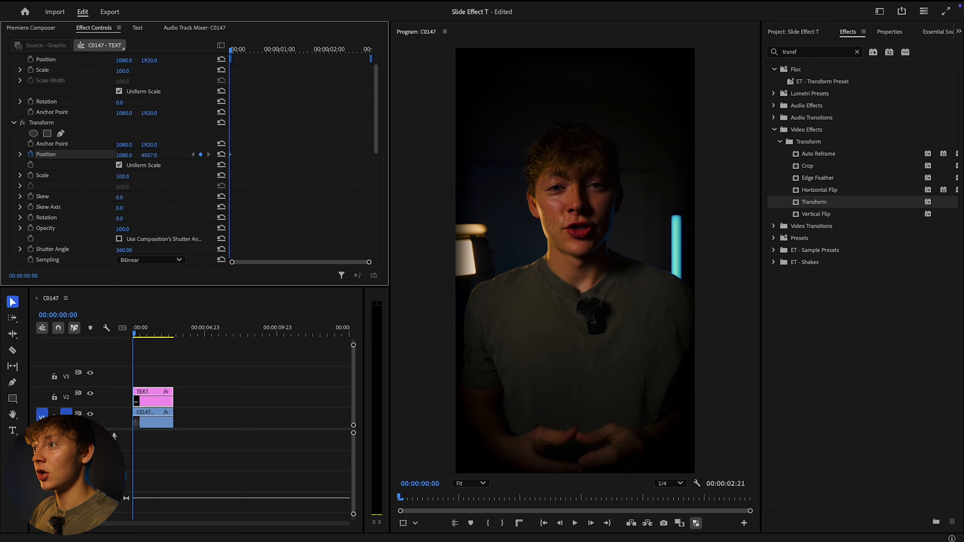
Add a Position keyframe at 00:00:01:12 by resetting Position to its default, and preview the text's upward slide
drag(241, 52, 304, 50)
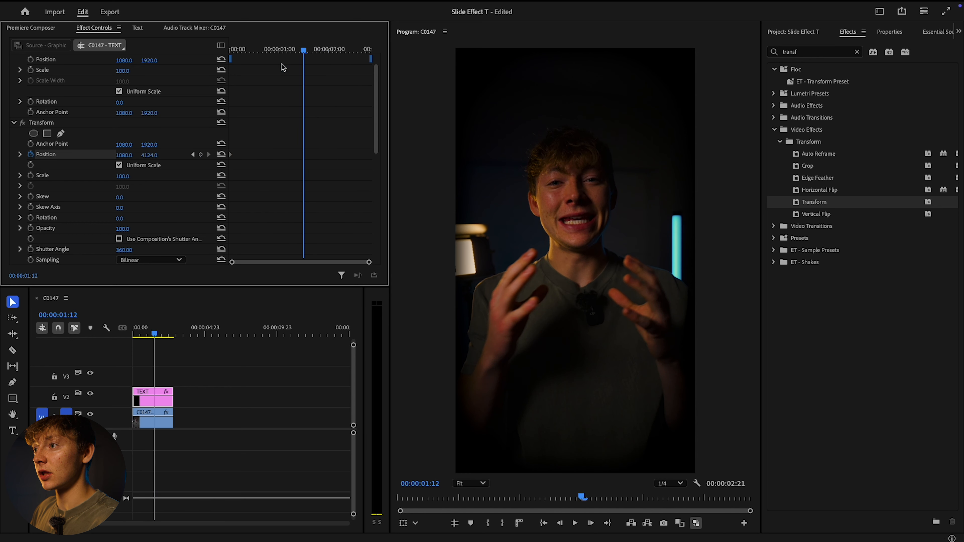
click(221, 155)
key(Home)
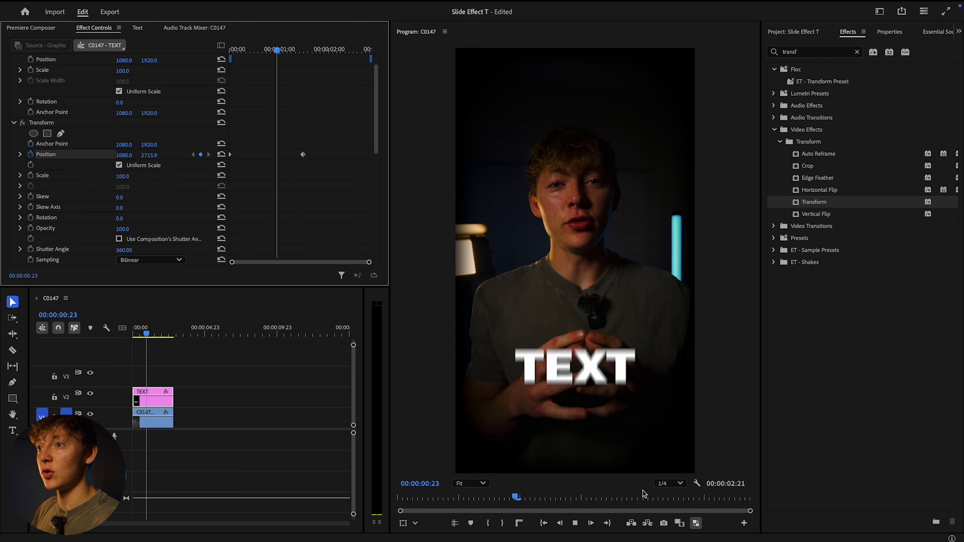
key(space)
Apply easing to both Transform Position keyframes and lengthen the last keyframe's velocity handle for a fast start and slow finish
click(20, 155)
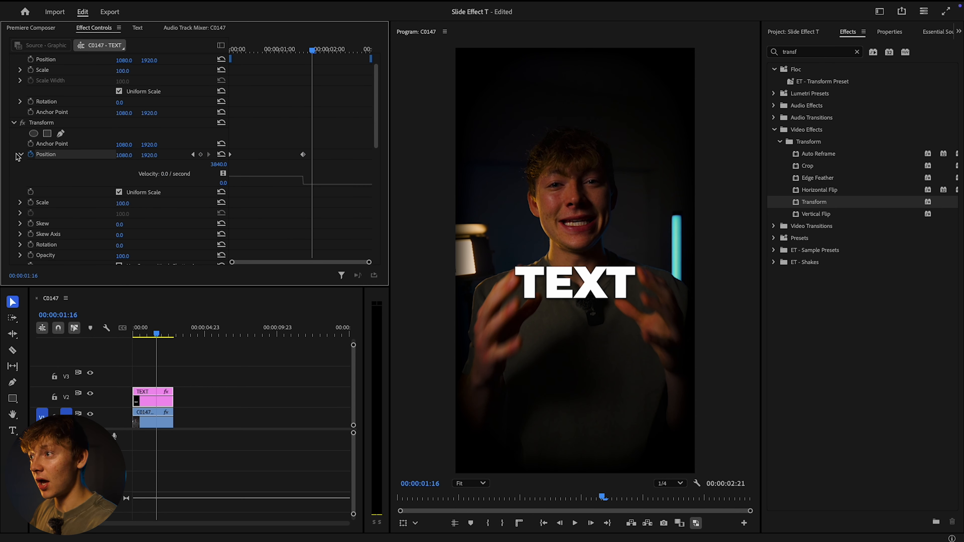
right_click(302, 154)
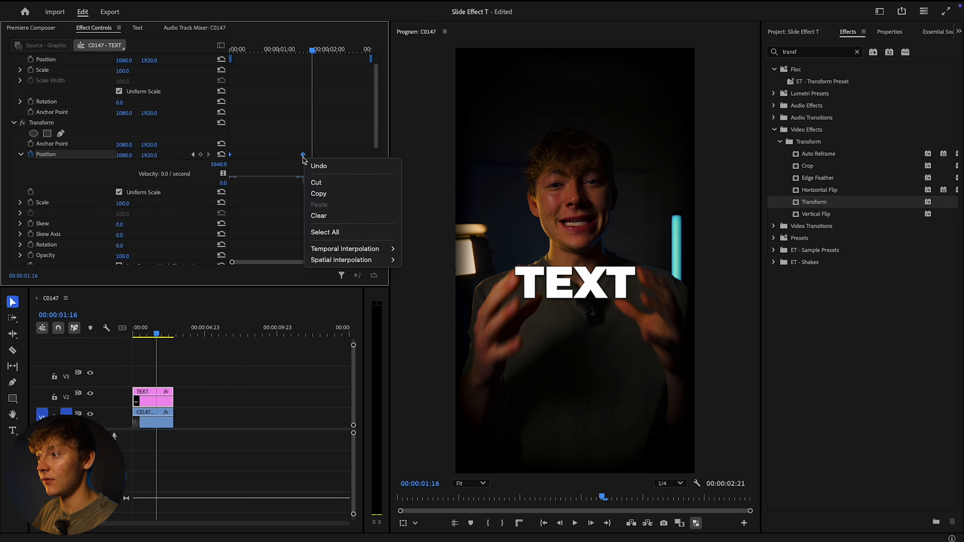
mouse_move(343, 249)
click(425, 309)
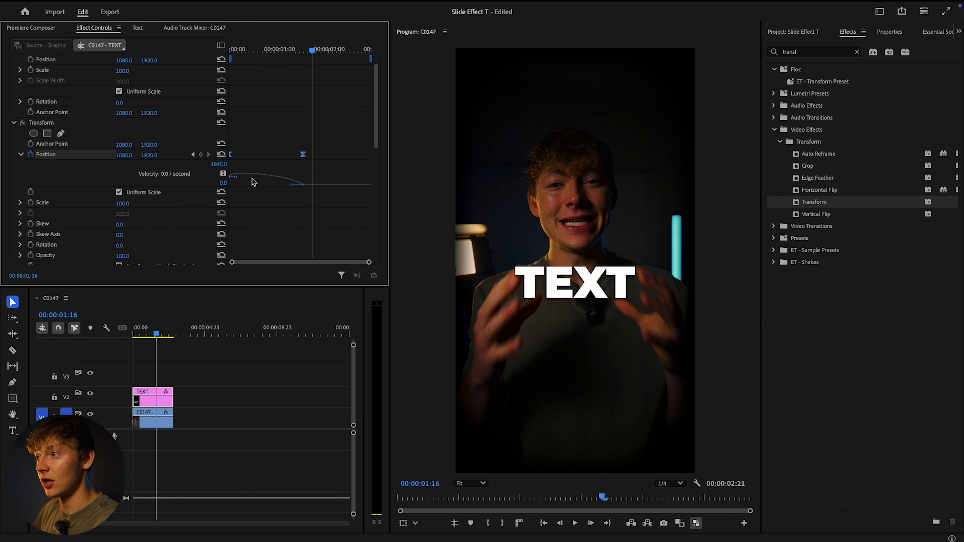
drag(298, 189, 271, 189)
Play back the eased text slide from the start of the sequence
key(Home)
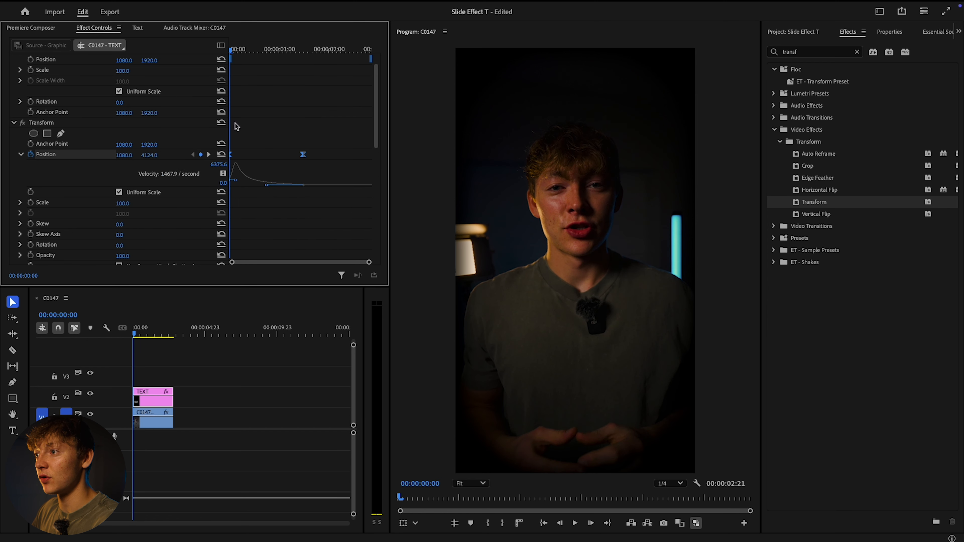
key(space)
key(space)
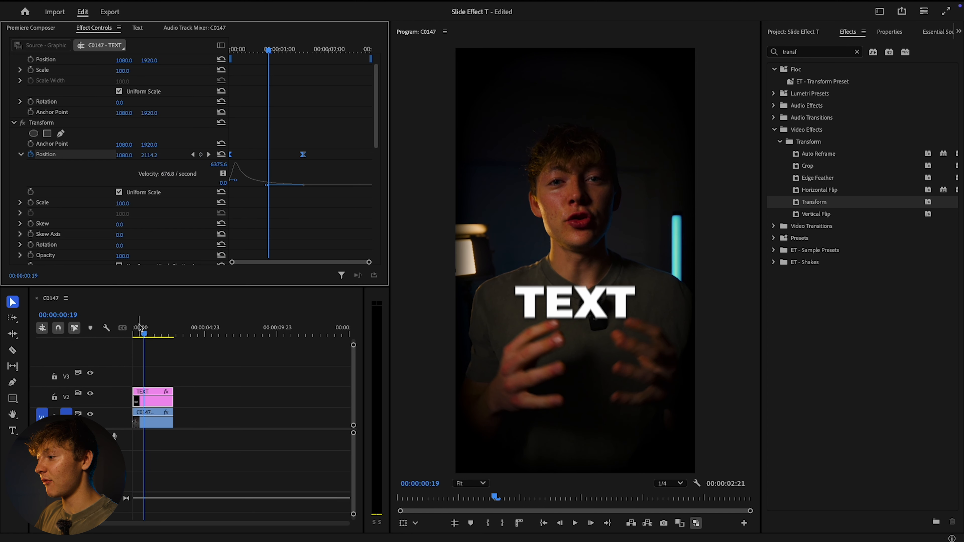
drag(142, 332, 133, 332)
key(space)
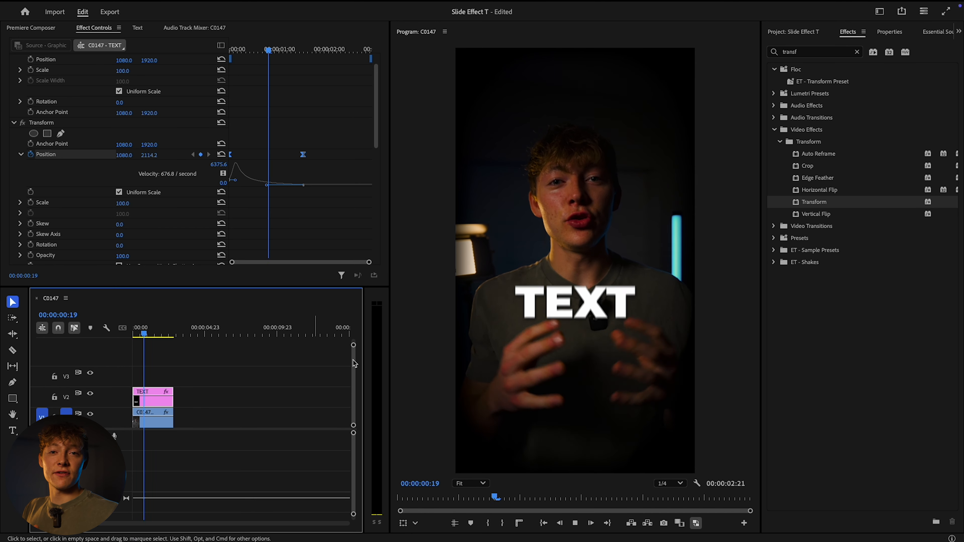
Delete the Transform effect from the TEXT clip
click(107, 121)
key(Delete)
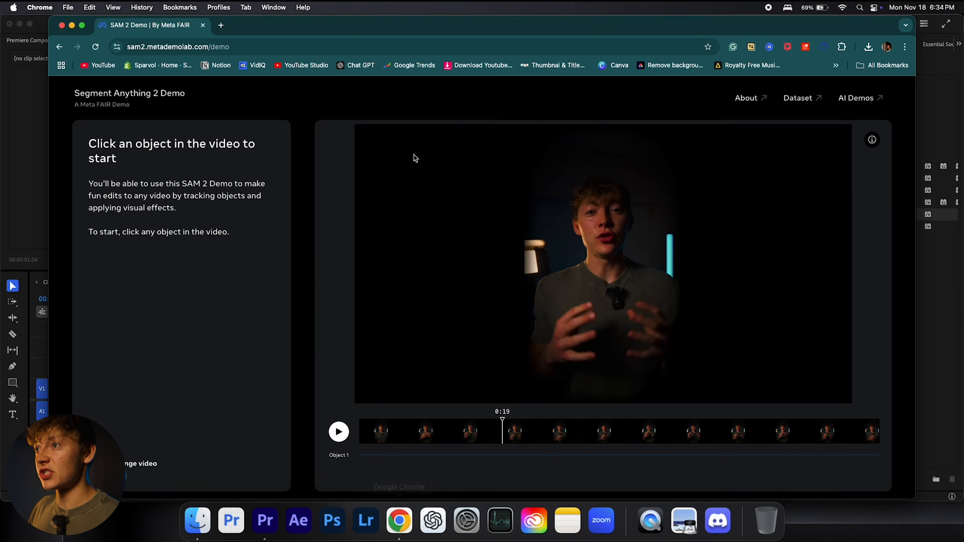
In Chrome's SAM 2 demo, select the man's face, hair and torso as Object 1 and track it through the video
double_click(259, 23)
key(ctrl+super+f)
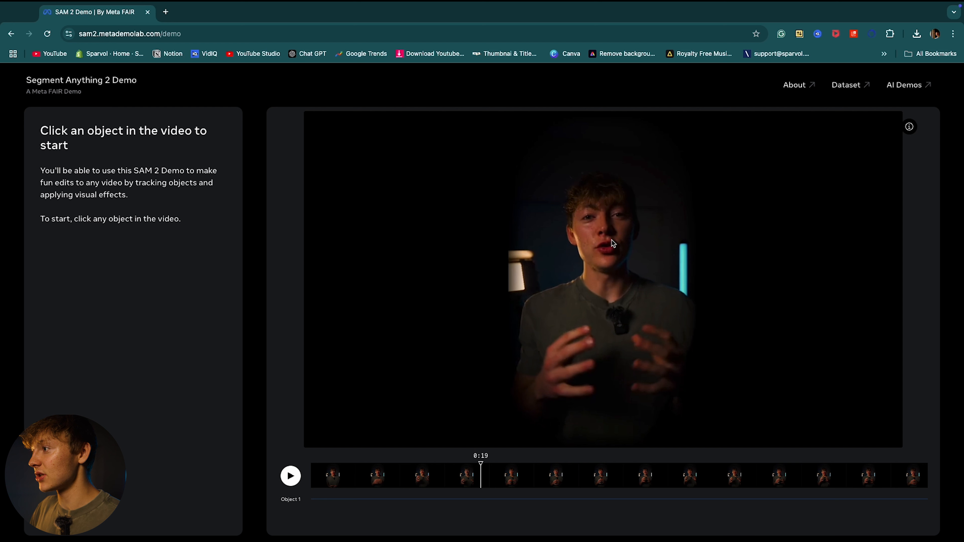
click(607, 233)
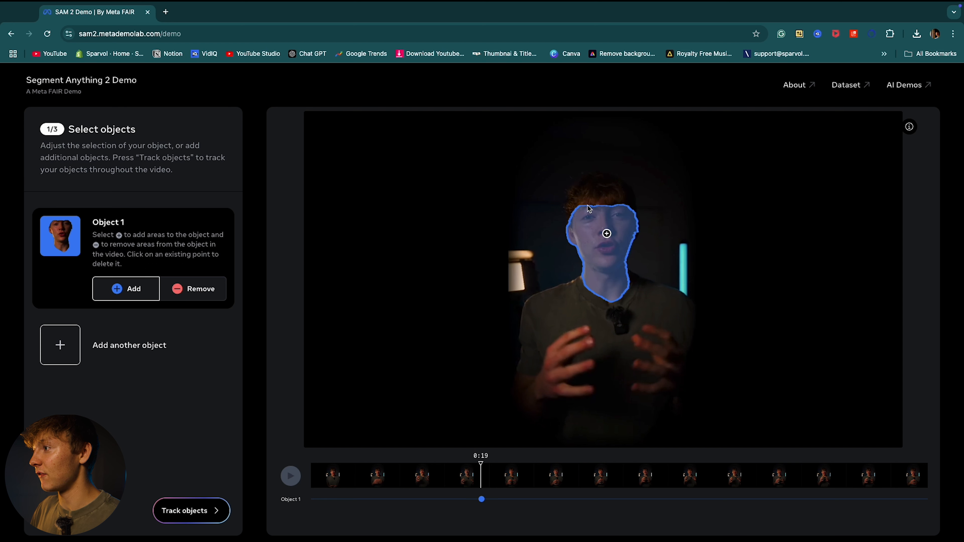
click(600, 197)
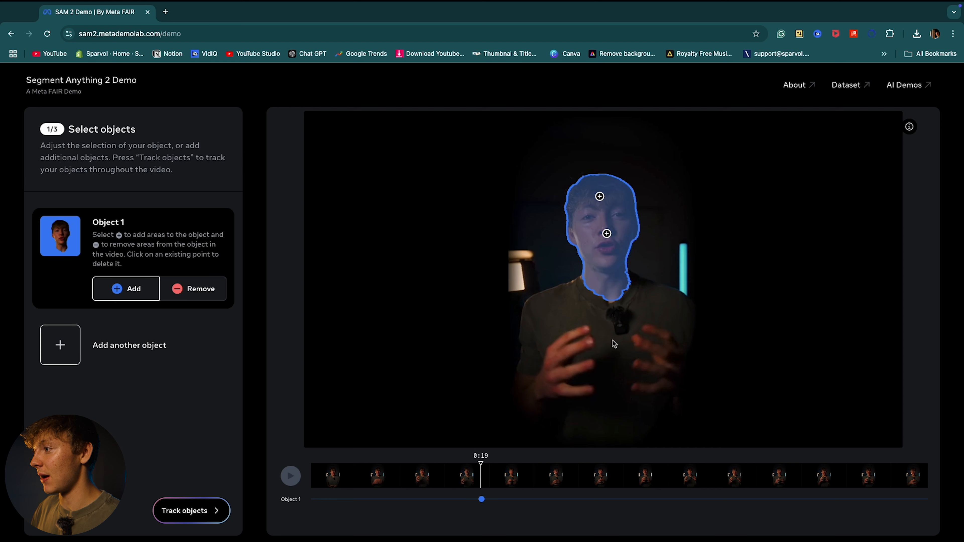
click(603, 336)
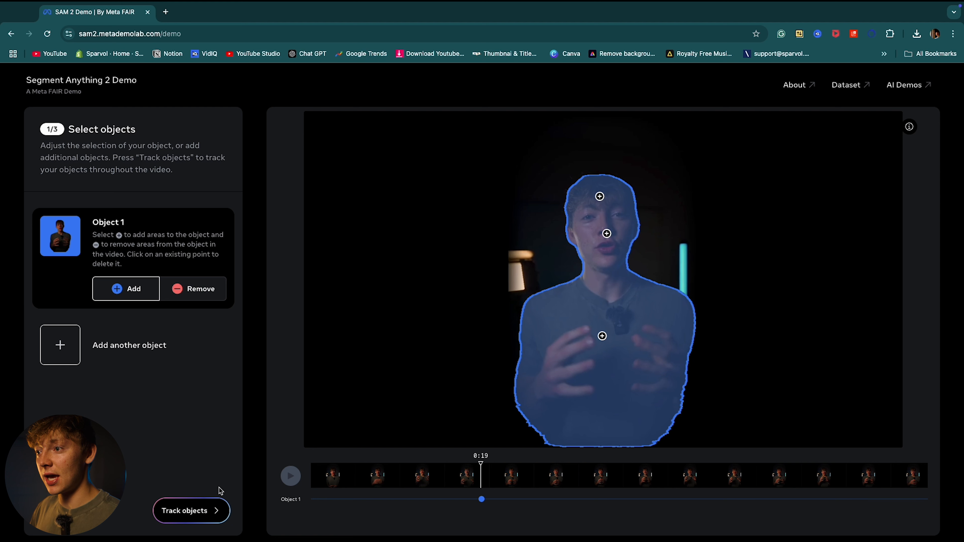
click(191, 511)
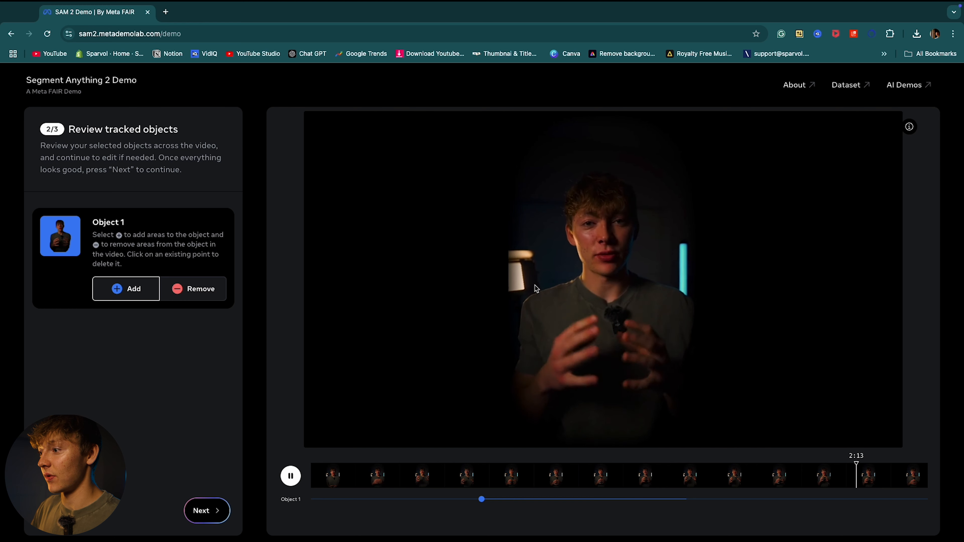
click(206, 510)
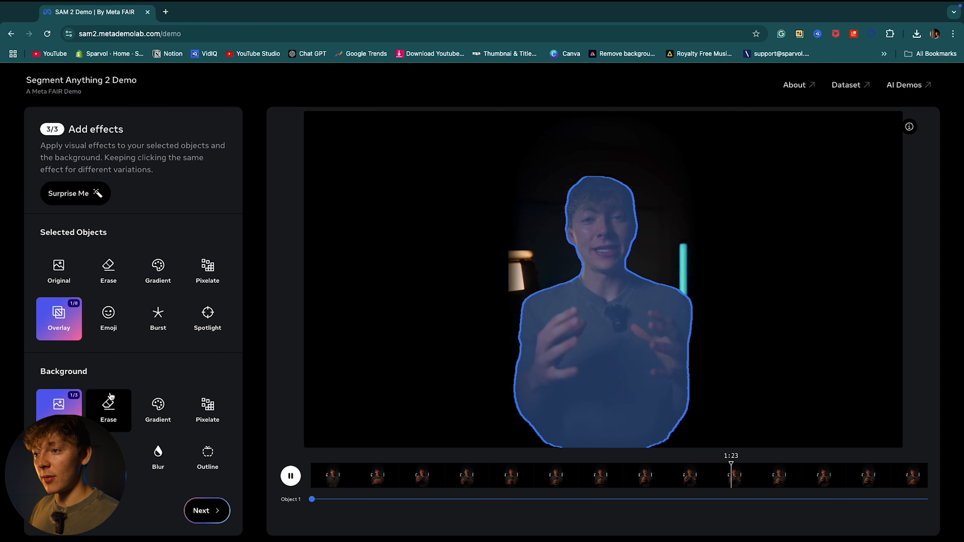
Erase the video's background using the solid green variation (3/4) and download the resulting video
click(110, 412)
click(114, 410)
click(120, 403)
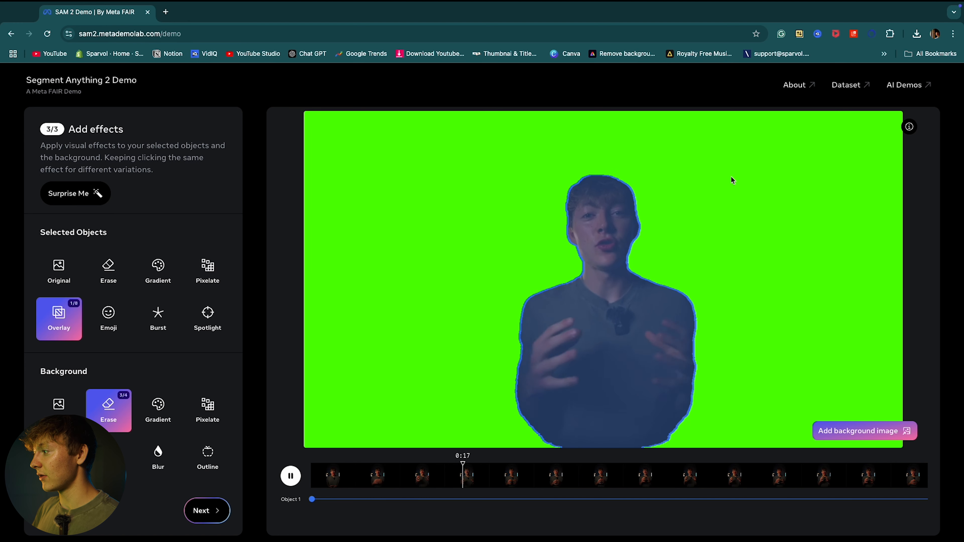
click(206, 510)
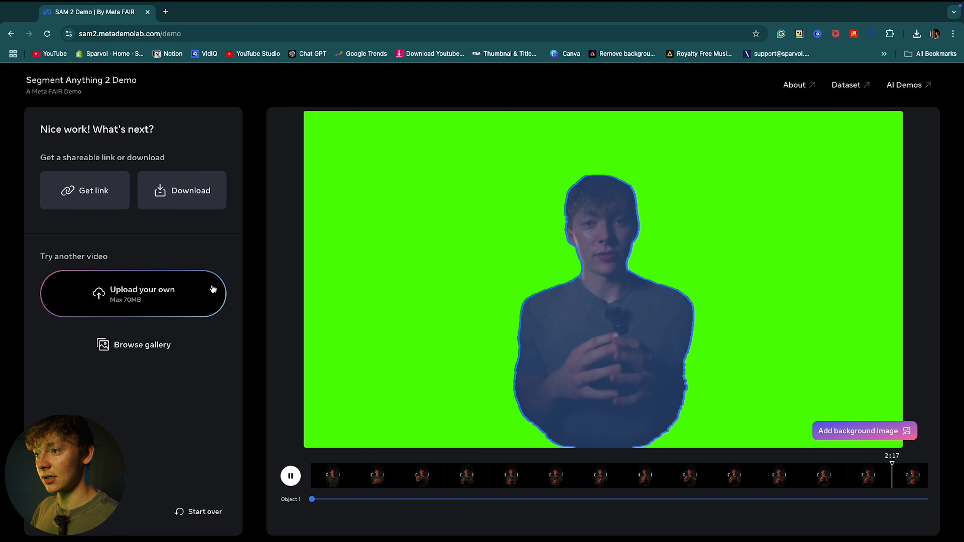
click(174, 192)
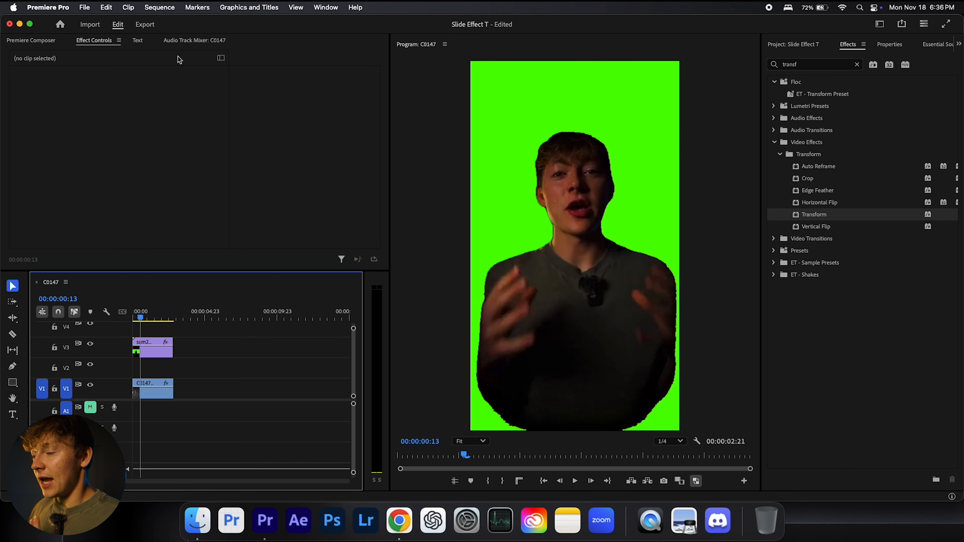
Find the Ultra Key effect and apply it to the sam2 masked video clip on track V4
click(31, 25)
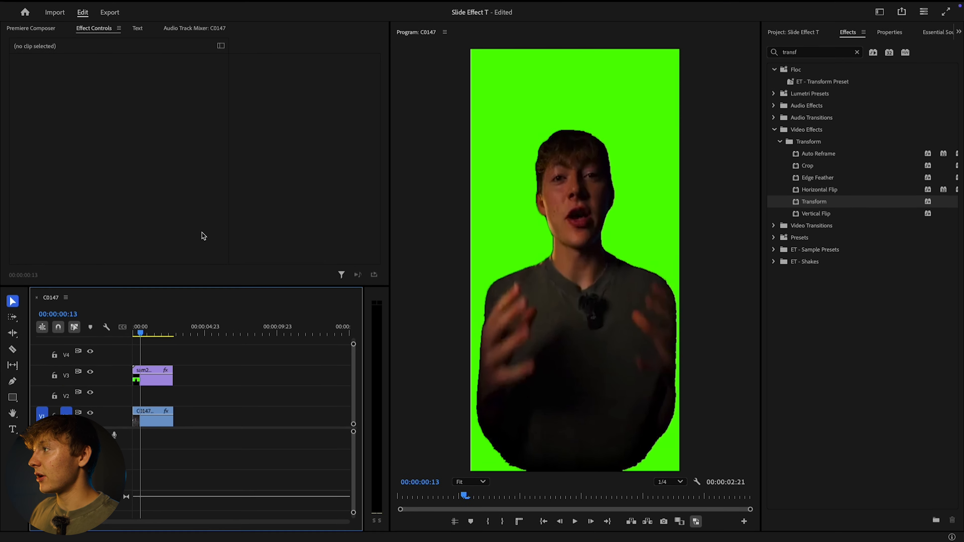
click(856, 52)
click(825, 52)
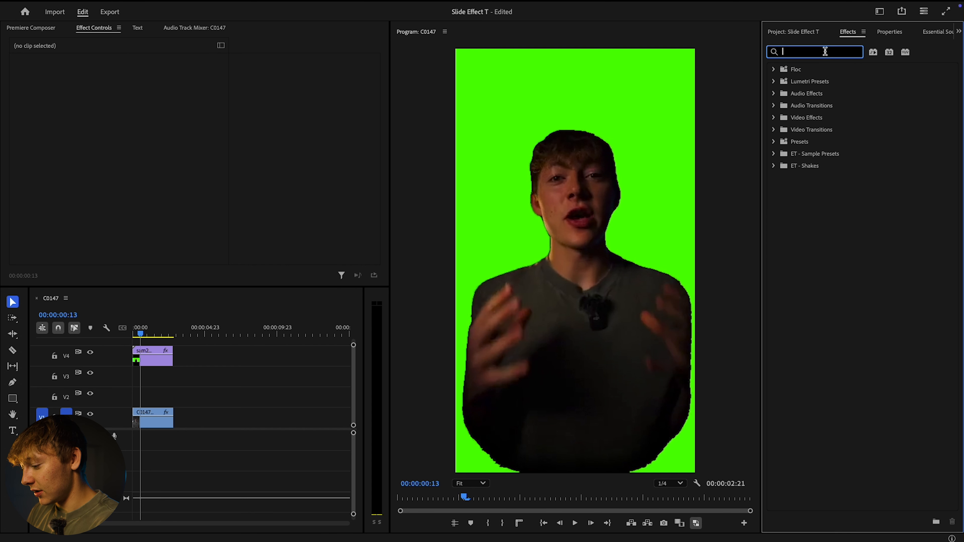
text(ult)
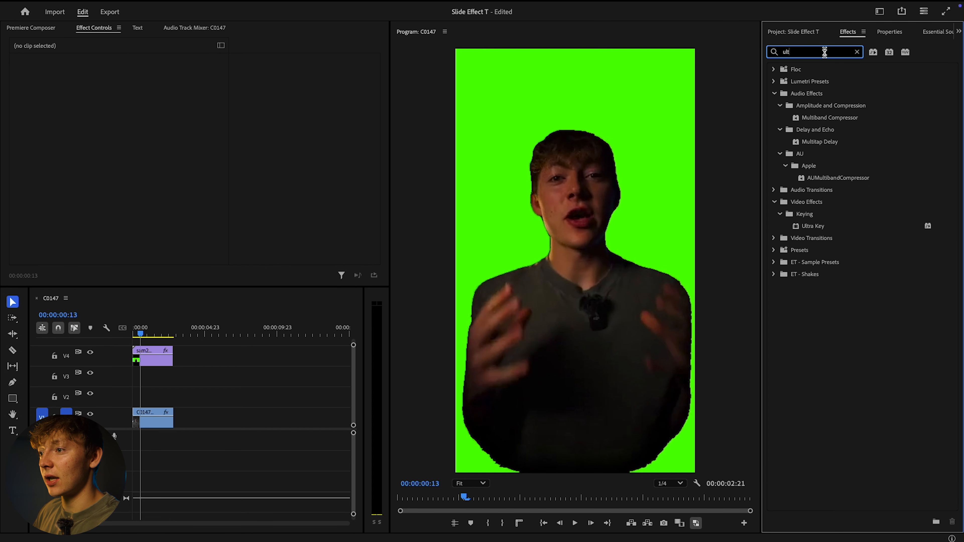
drag(813, 226, 162, 358)
scroll(119, 161, down, 5)
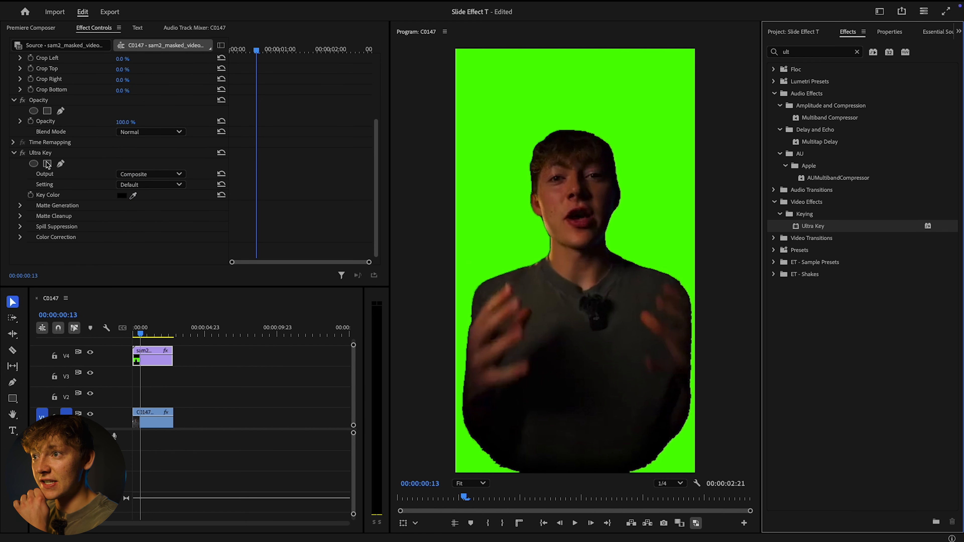
Set the Ultra Key's key color to the green 00FF00 sampled from the clip's background
click(68, 153)
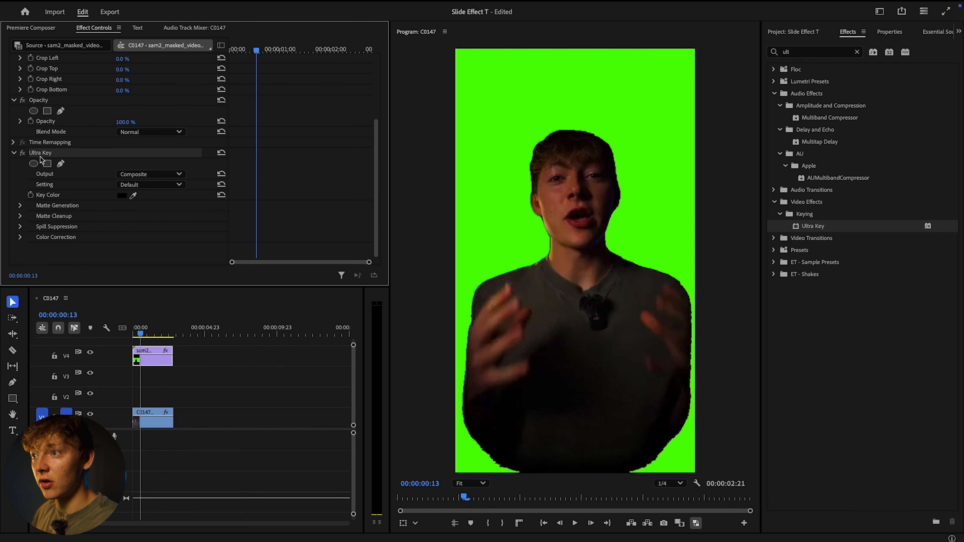
click(122, 197)
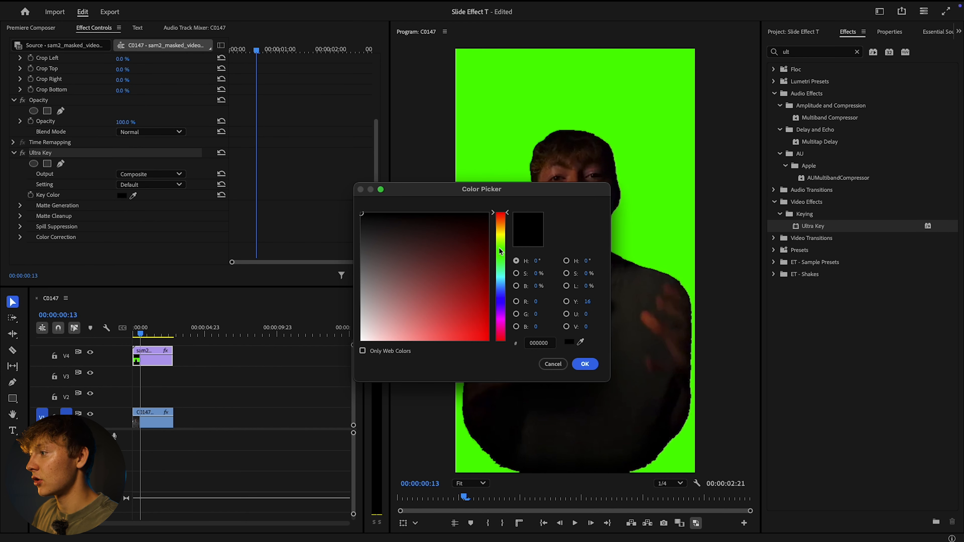
click(581, 344)
click(664, 156)
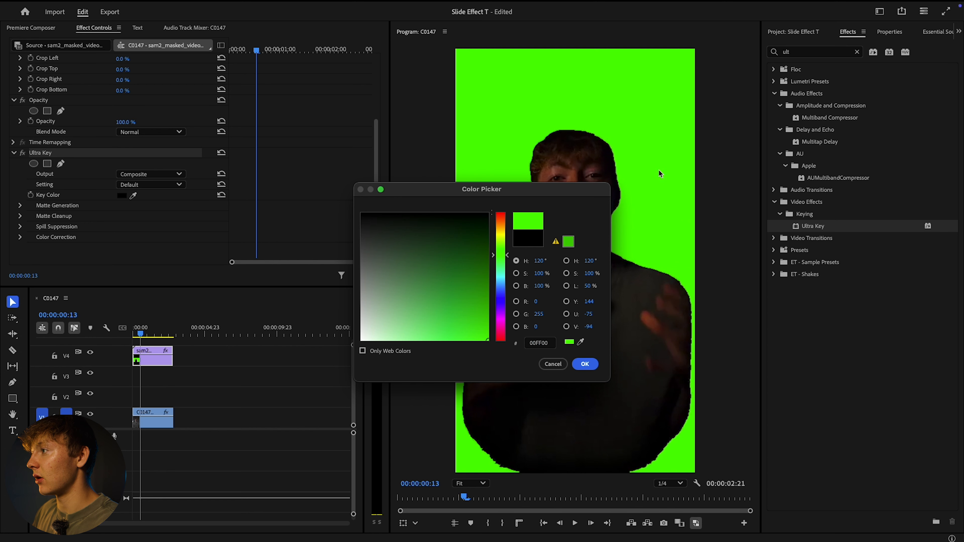
click(585, 364)
click(198, 362)
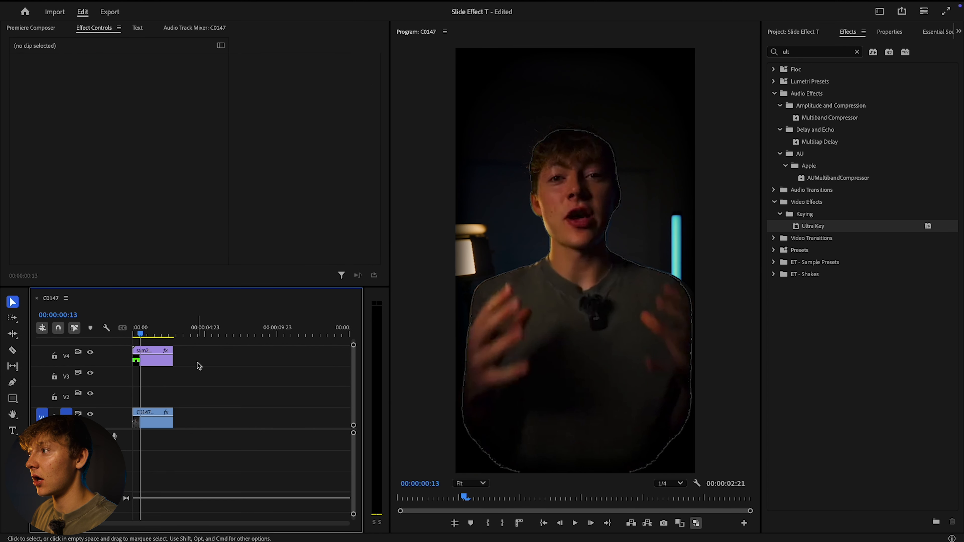
Play back the keyed speaker cutout over the original footage to check its edges
key(space)
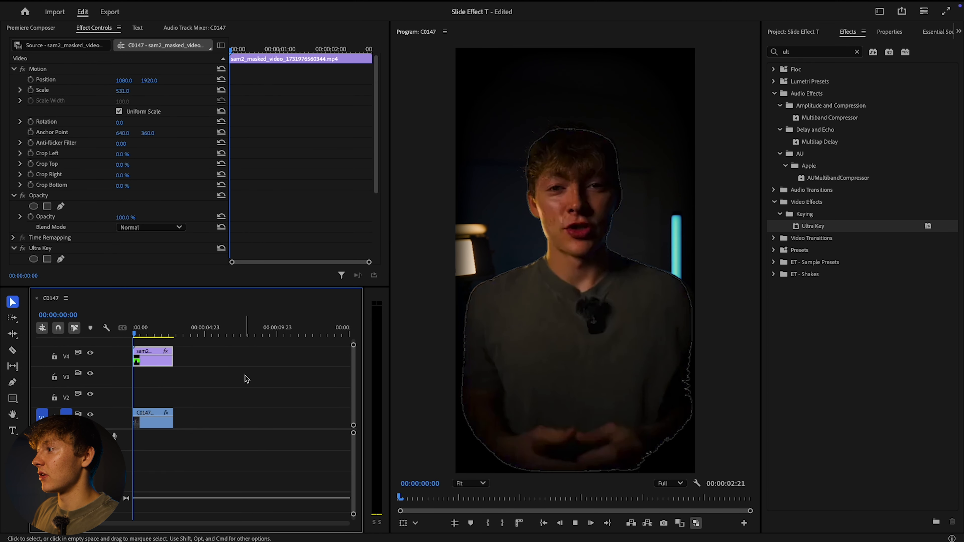
key(space)
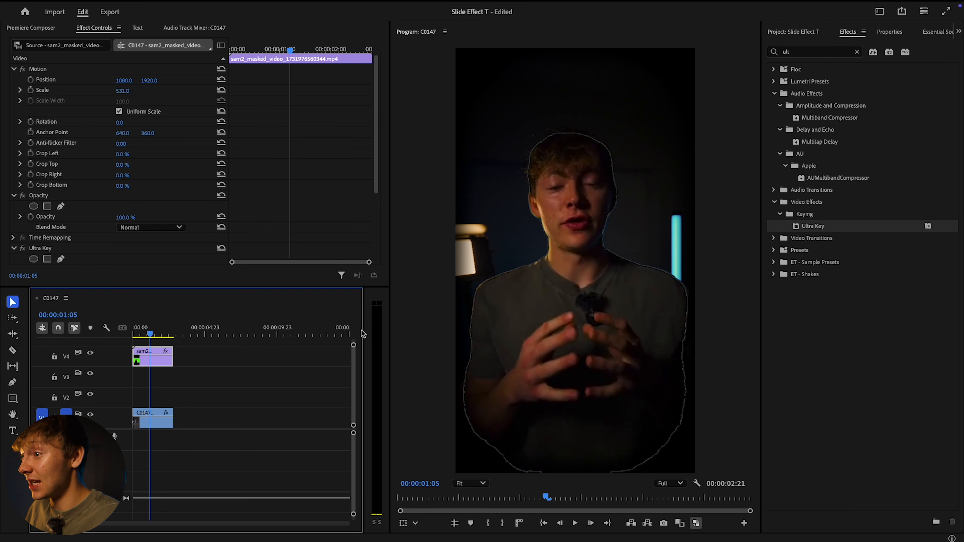
click(157, 333)
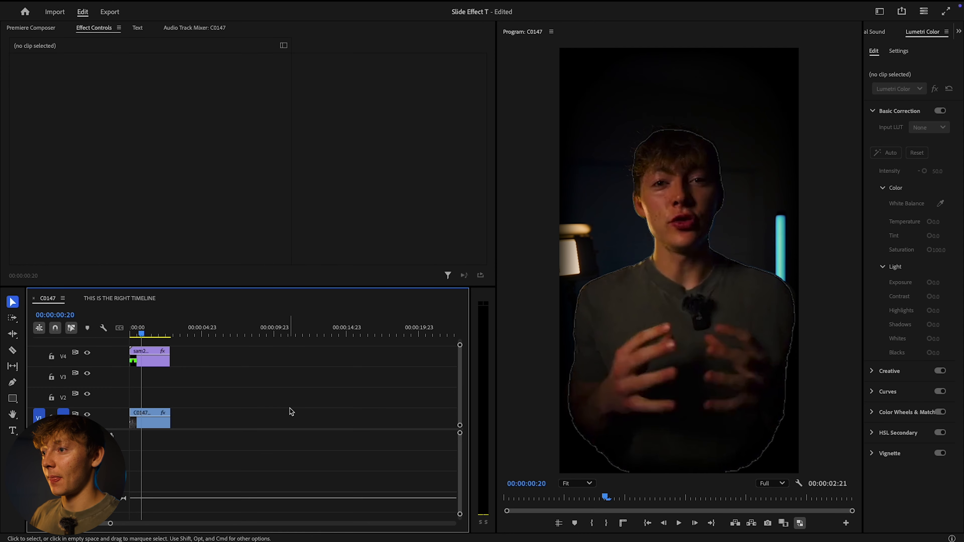
Open the THIS IS THE RIGHT TIMELINE sequence and play its TEXT animation from 00:00:30:00
click(134, 299)
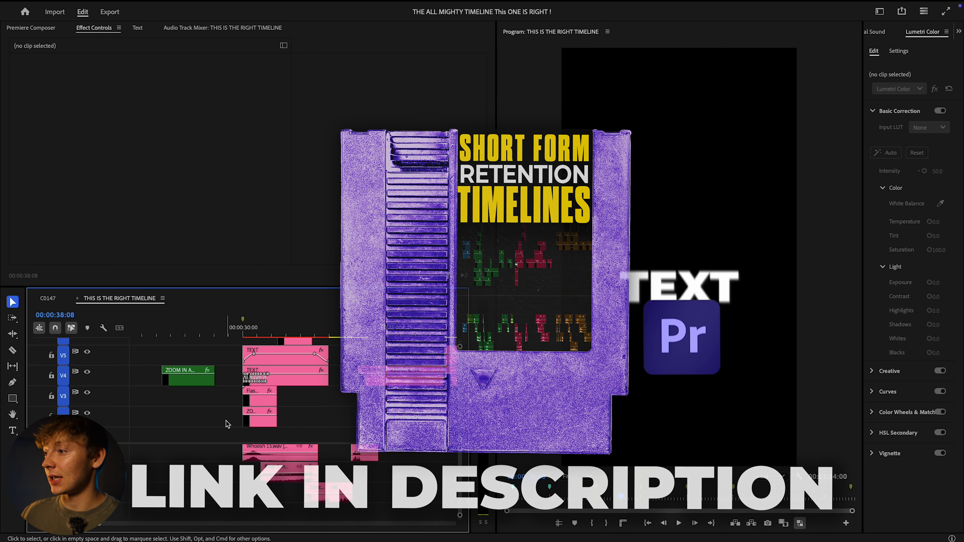
click(221, 335)
click(238, 334)
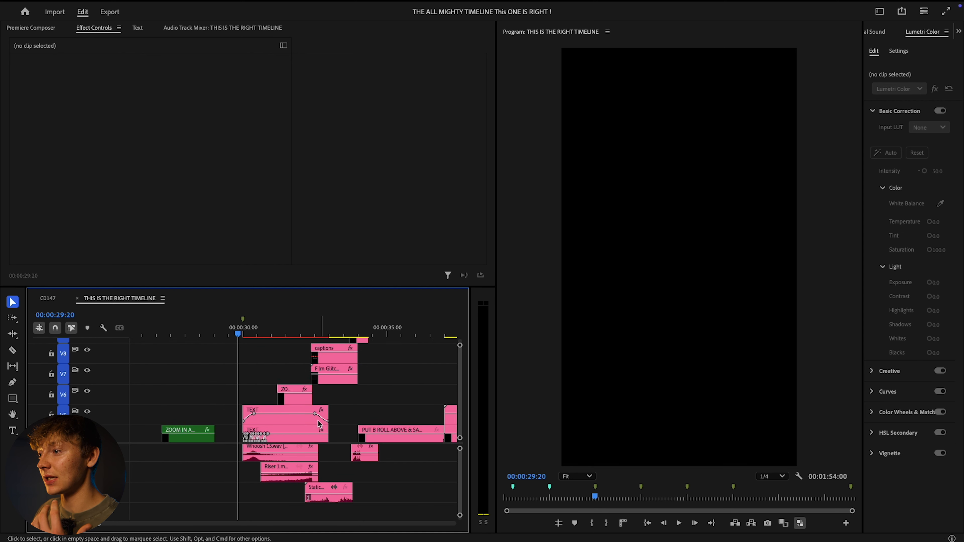
drag(238, 334, 244, 336)
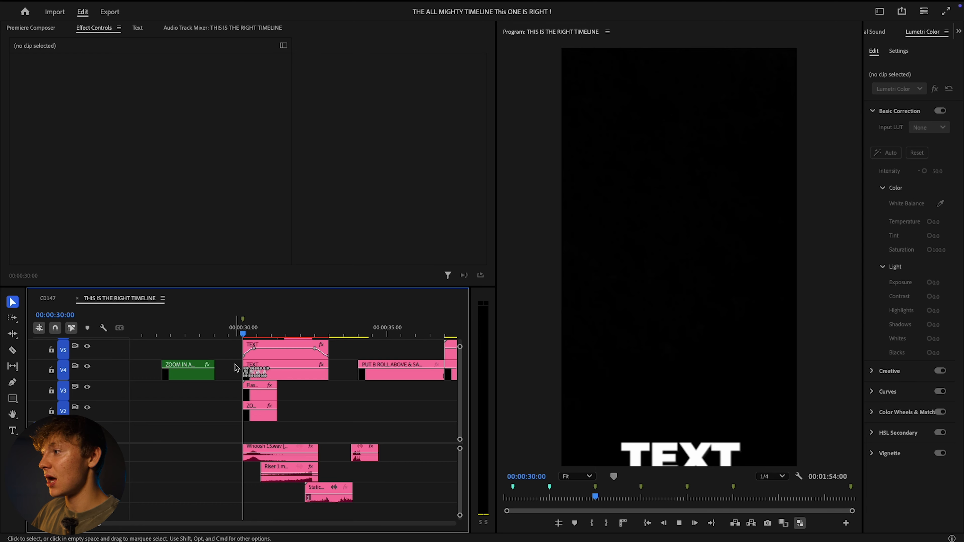
key(space)
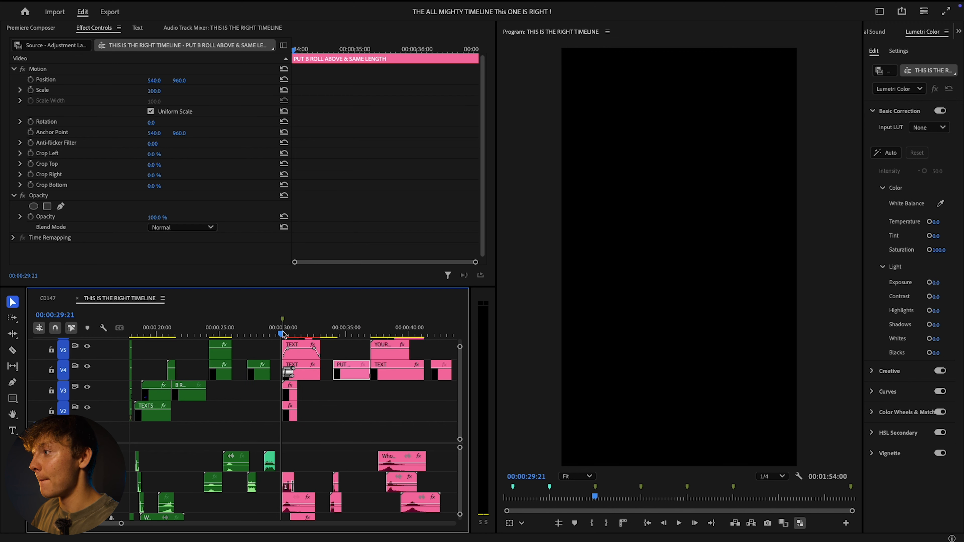
Preview the TEXT and YOUR PNG HERE slide animation around 00:00:39:00 in the template sequence
key(space)
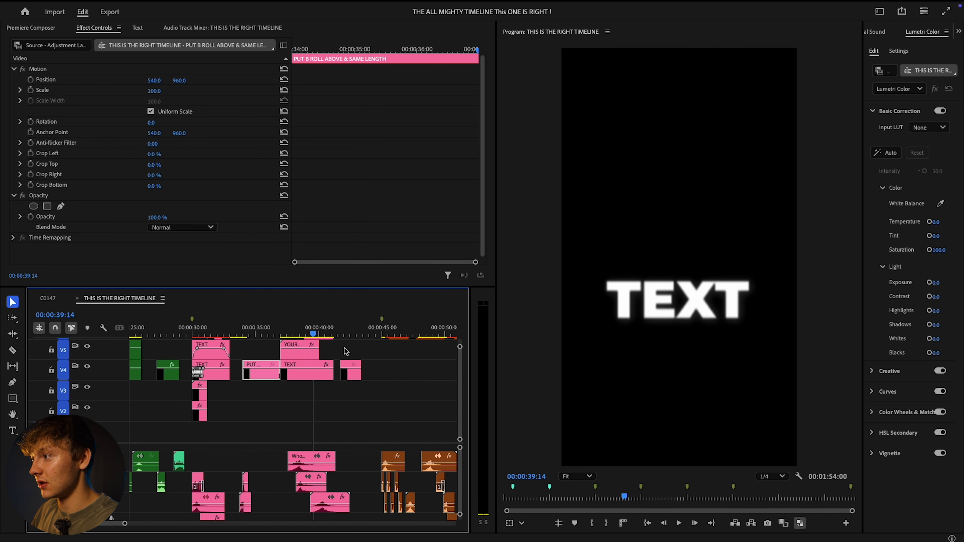
scroll(387, 346, right, 3)
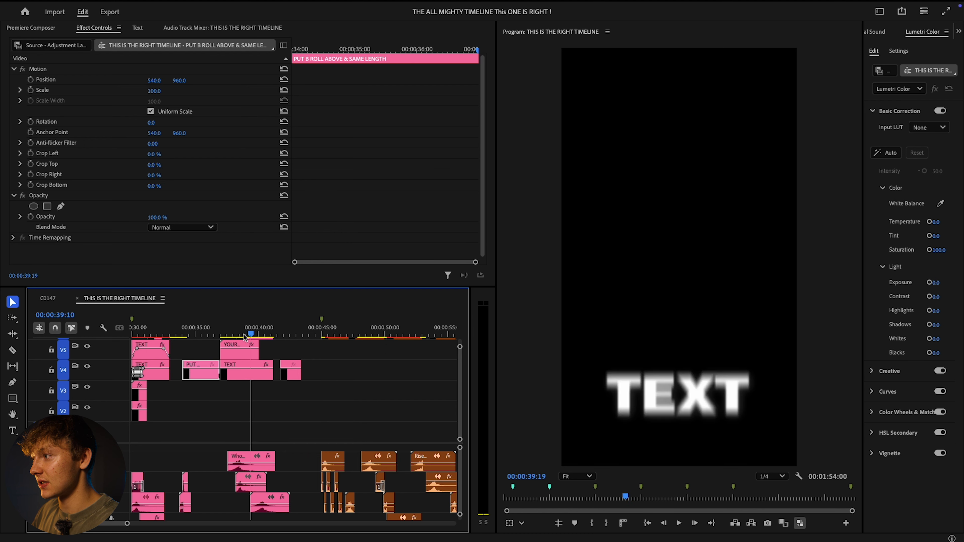
key(space)
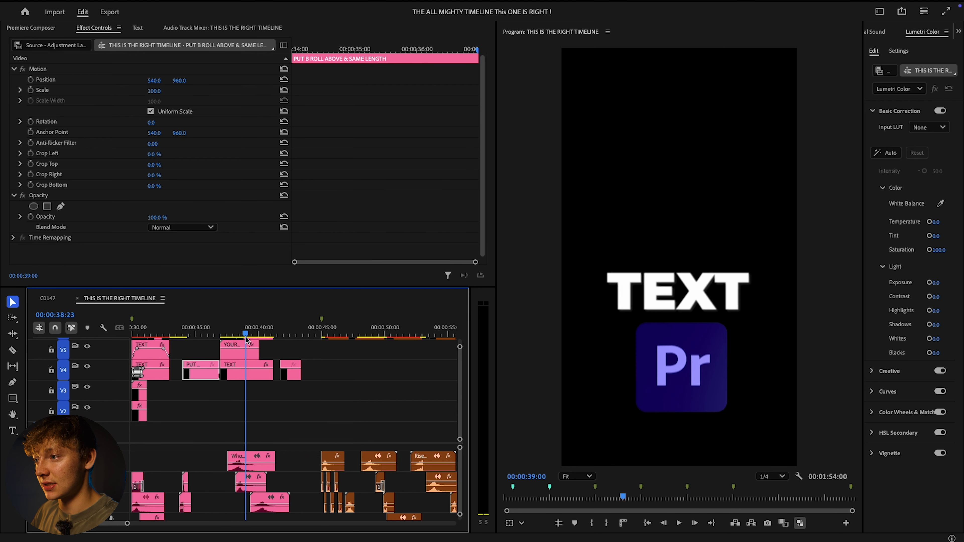
scroll(257, 378, up, 3)
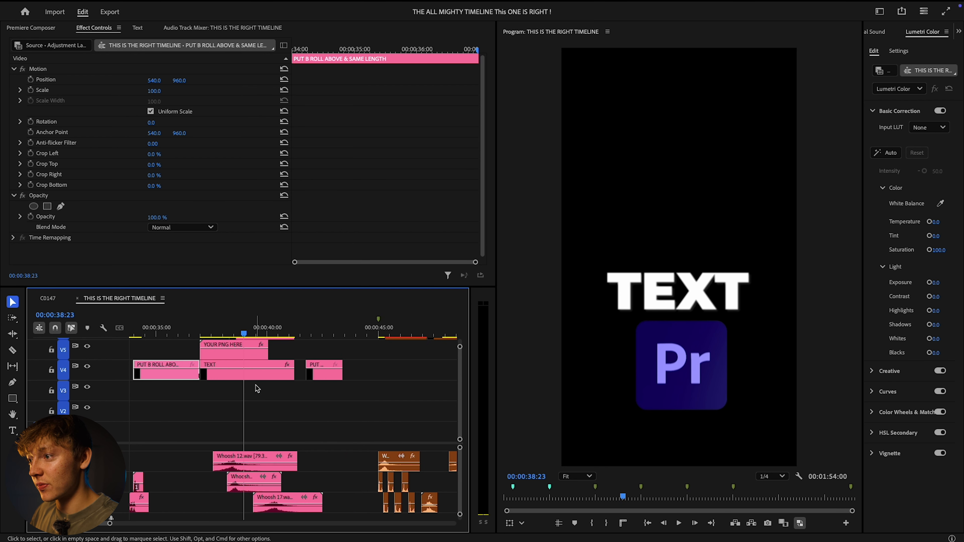
scroll(262, 394, up, 1)
scroll(273, 399, up, 1)
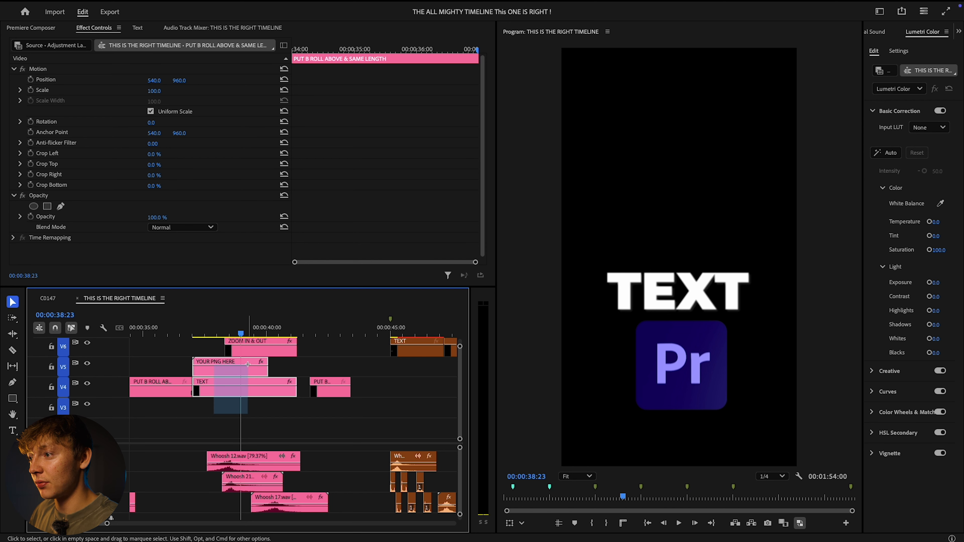
Copy the ZOOM IN & OUT, YOUR PNG HERE and TEXT clips together with their Whoosh sounds near 00:00:38:23
drag(260, 348, 260, 350)
scroll(230, 474, up, 2)
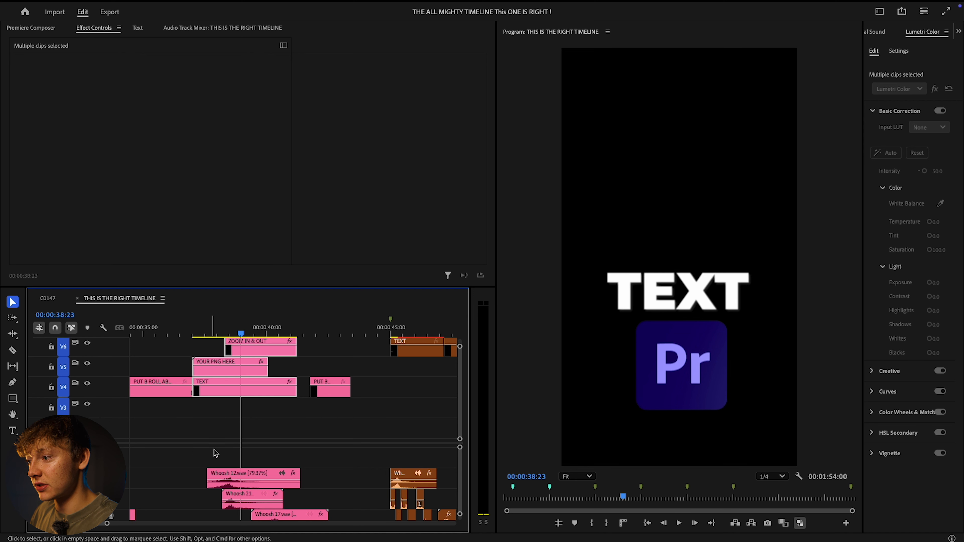
scroll(266, 468, down, 2)
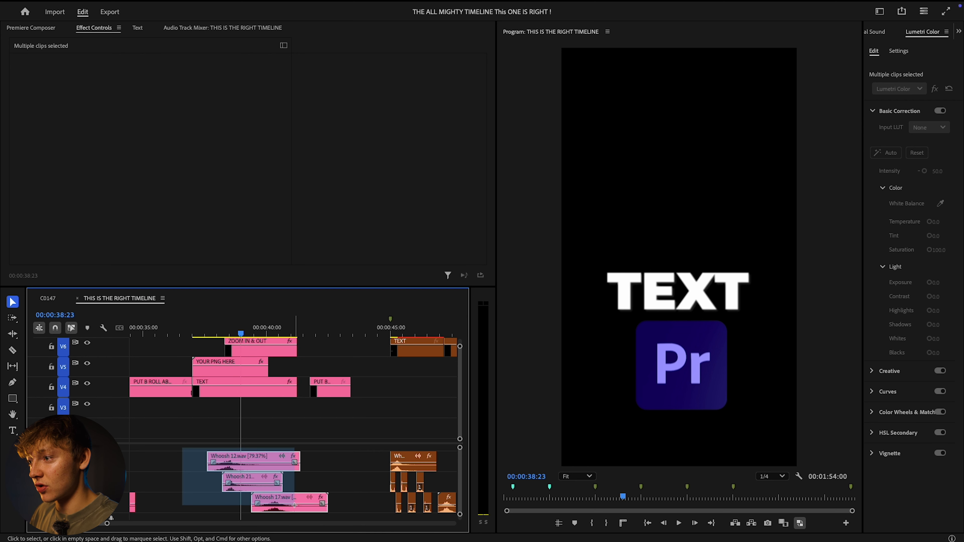
click(212, 500)
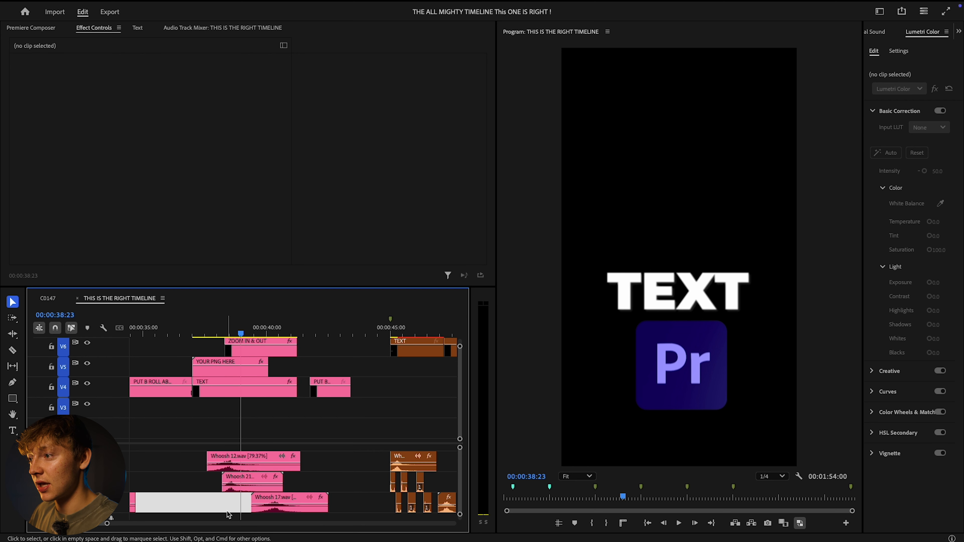
drag(227, 515, 254, 415)
drag(265, 362, 265, 363)
scroll(258, 468, down, 2)
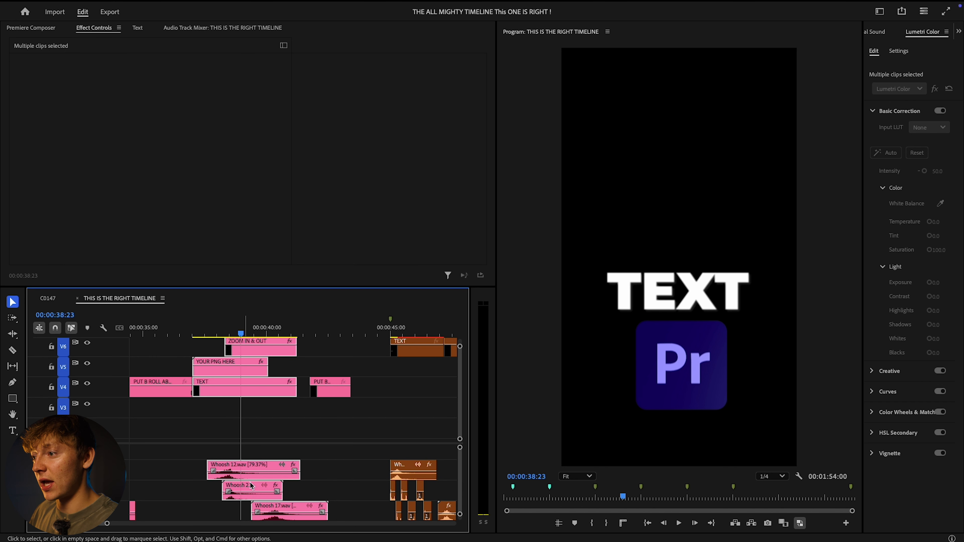
right_click(239, 371)
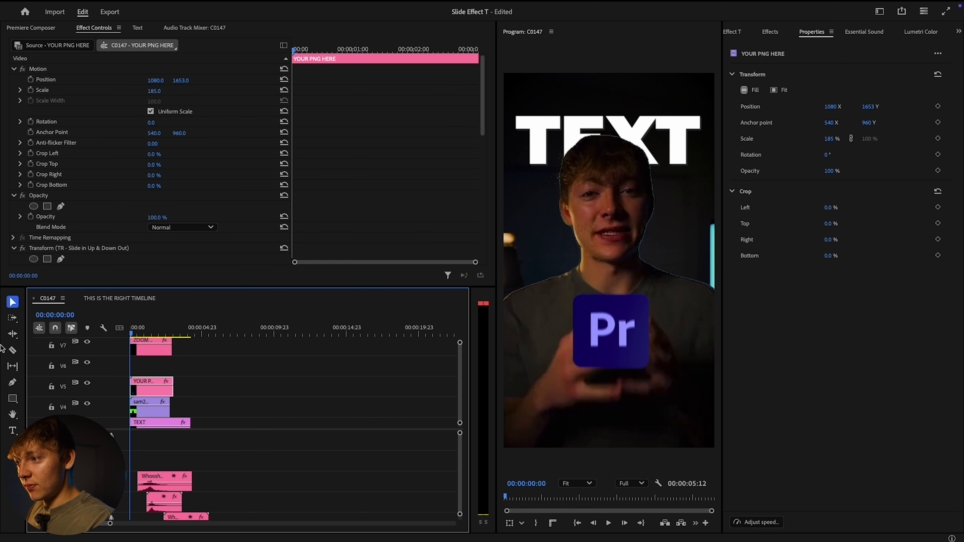
Play back the C0147 composite from the start with the text, PNG, speaker cutout and Whoosh sounds
key(Home)
key(space)
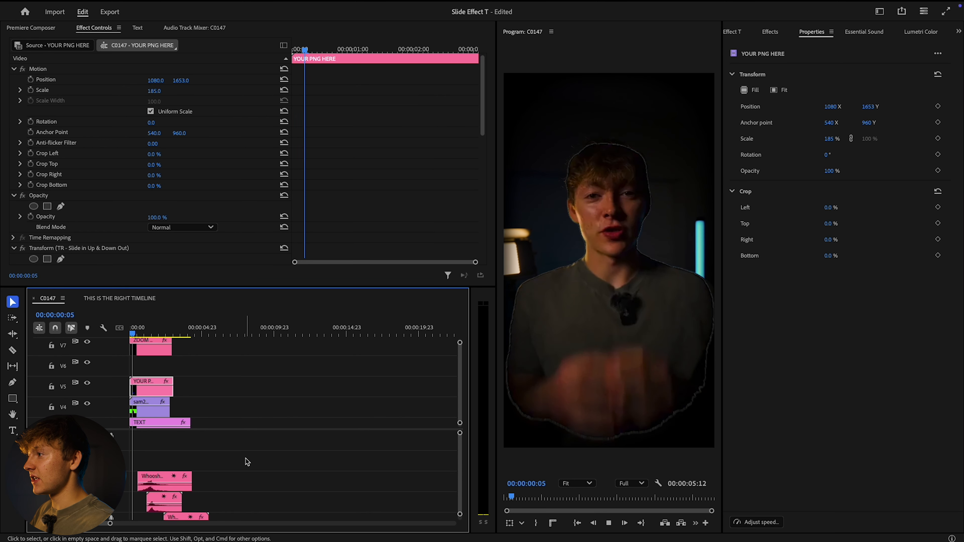
key(space)
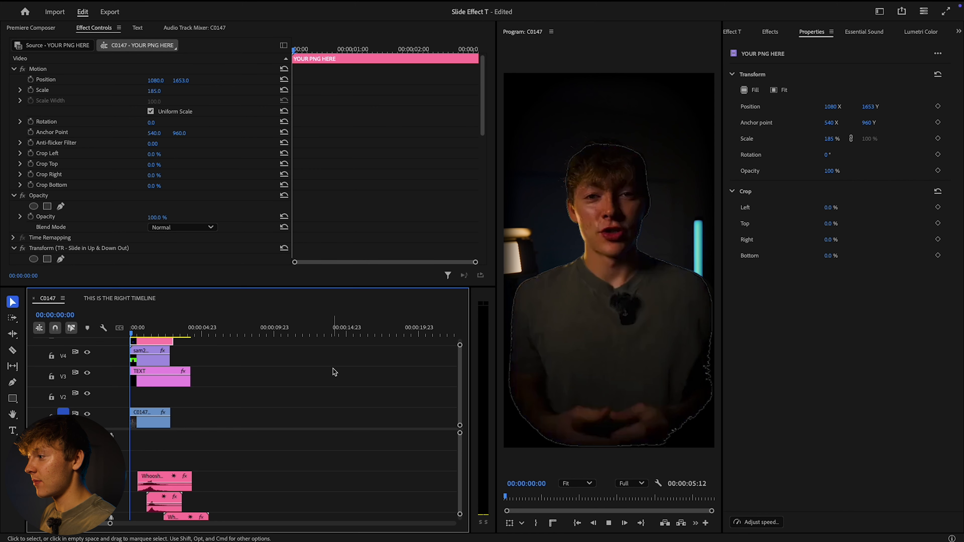
key(space)
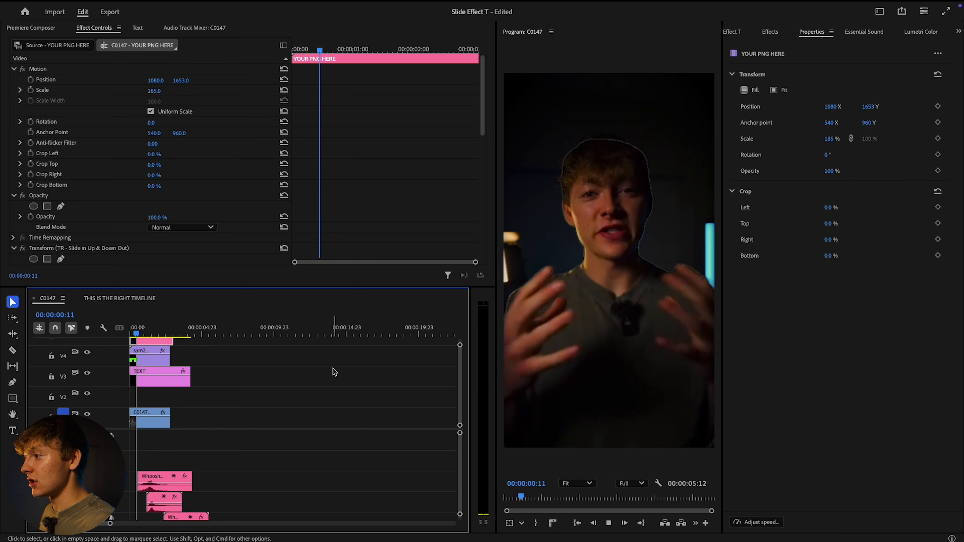